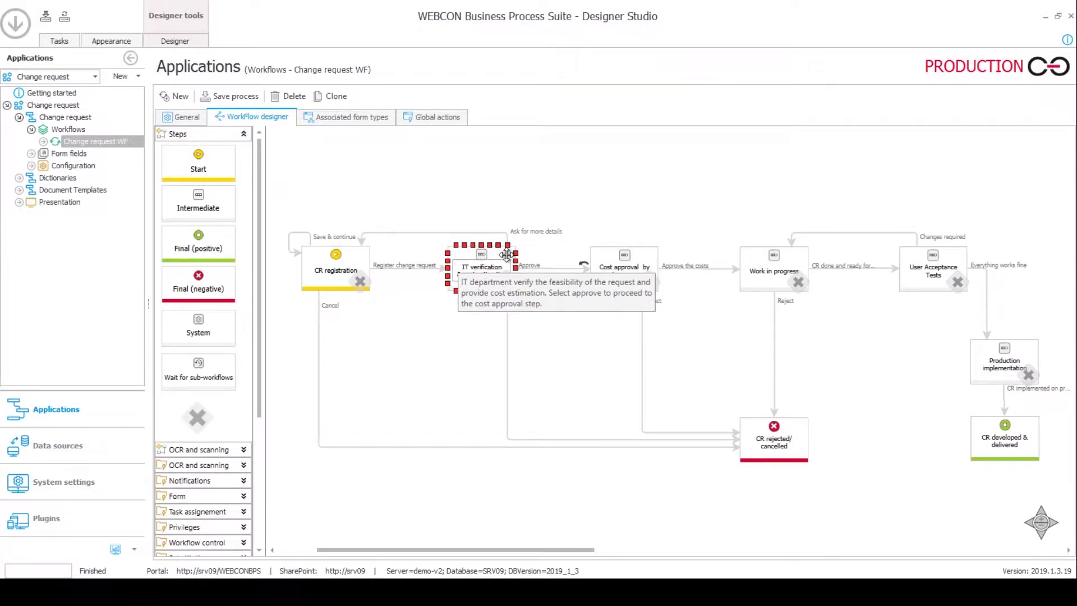
Review the Cost approval by business step's actions: Copy CR Template, Generate CR document, Remove CR Template
{"action": "left_click", "coordinate": [611, 232]}
{"action": "left_click", "coordinate": [646, 258]}
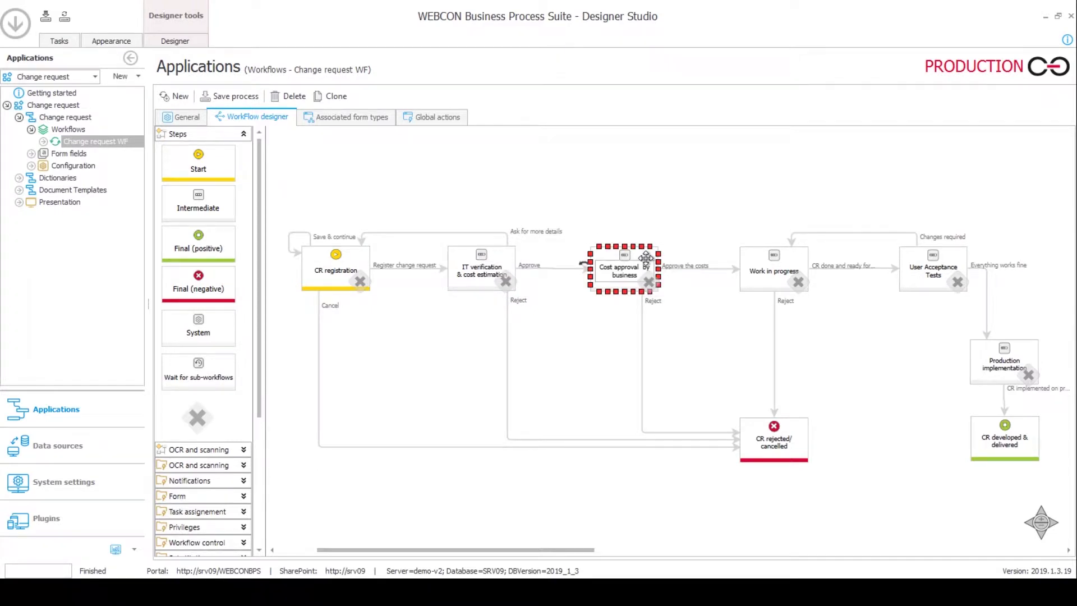
{"action": "left_click_drag", "start_coordinate": [600, 321], "coordinate": [621, 321]}
{"action": "left_click", "coordinate": [639, 256]}
{"action": "double_click", "coordinate": [638, 256]}
{"action": "left_click", "coordinate": [379, 60]}
{"action": "left_click", "coordinate": [317, 166]}
{"action": "left_click", "coordinate": [315, 179]}
{"action": "left_click", "coordinate": [286, 193]}
{"action": "left_click", "coordinate": [825, 533]}
Expand Document Templates > Workflows and open the Templates Workflow diagram
{"action": "left_click", "coordinate": [51, 191]}
{"action": "left_click", "coordinate": [19, 190]}
{"action": "left_click", "coordinate": [59, 203]}
{"action": "left_click", "coordinate": [31, 202]}
{"action": "left_click", "coordinate": [70, 215]}
Inspect the Active step and its On path - Activate actions
{"action": "left_click", "coordinate": [820, 222]}
{"action": "left_click", "coordinate": [747, 276]}
{"action": "mouse_move", "coordinate": [839, 346]}
{"action": "mouse_move", "coordinate": [777, 335]}
{"action": "left_click", "coordinate": [984, 318]}
{"action": "left_click", "coordinate": [836, 230]}
{"action": "left_click_drag", "start_coordinate": [817, 191], "coordinate": [962, 313]}
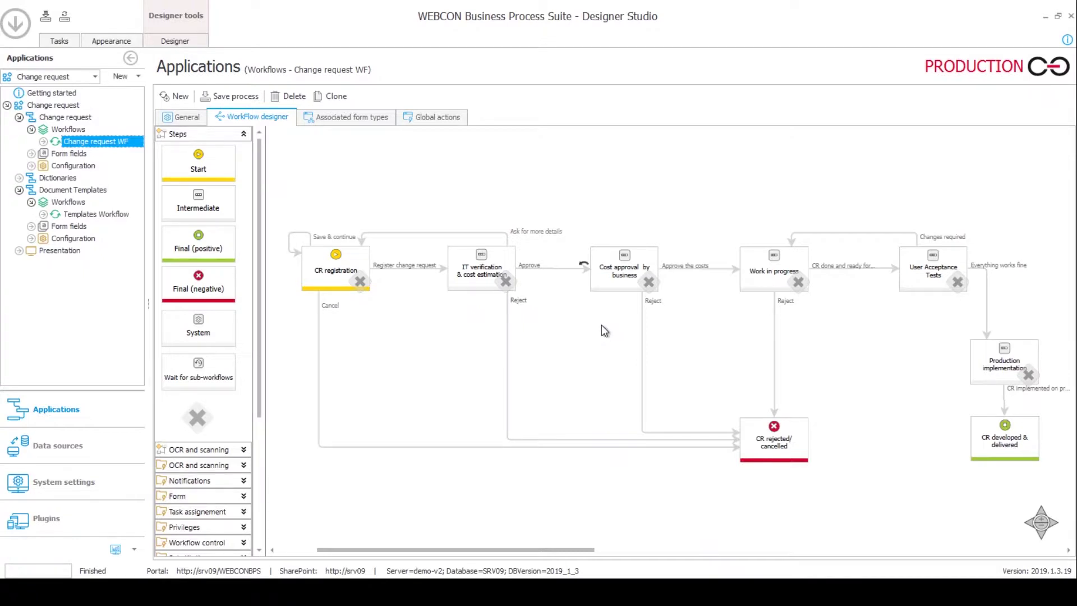
Inspect the Cost approval by business, Work in progress and CR rejected/cancelled steps, including the rejection description
{"action": "left_click", "coordinate": [629, 280]}
{"action": "left_click", "coordinate": [761, 287]}
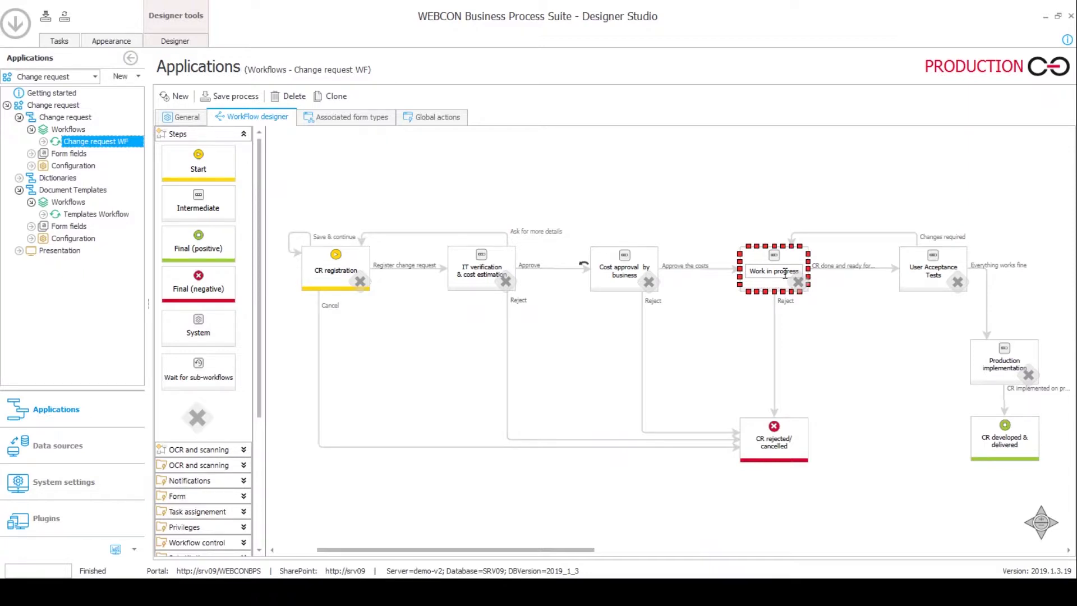
{"action": "left_click", "coordinate": [782, 334]}
{"action": "left_click", "coordinate": [754, 450]}
{"action": "left_click", "coordinate": [782, 259]}
{"action": "left_click", "coordinate": [930, 277]}
{"action": "left_click", "coordinate": [776, 258]}
{"action": "left_click", "coordinate": [774, 337]}
{"action": "left_click", "coordinate": [771, 454]}
{"action": "left_click", "coordinate": [810, 373]}
Check the Work in progress, User Acceptance Tests, Production implementation and CR developed & delivered steps
{"action": "left_click", "coordinate": [795, 287]}
{"action": "left_click", "coordinate": [924, 275]}
{"action": "left_click", "coordinate": [820, 341]}
{"action": "left_click", "coordinate": [937, 285]}
{"action": "left_click", "coordinate": [1002, 352]}
{"action": "left_click", "coordinate": [994, 438]}
{"action": "left_click", "coordinate": [993, 438]}
Show the Global actions list and select the Convert CR Document to PDF action
{"action": "left_click", "coordinate": [439, 121]}
{"action": "left_click", "coordinate": [236, 225]}
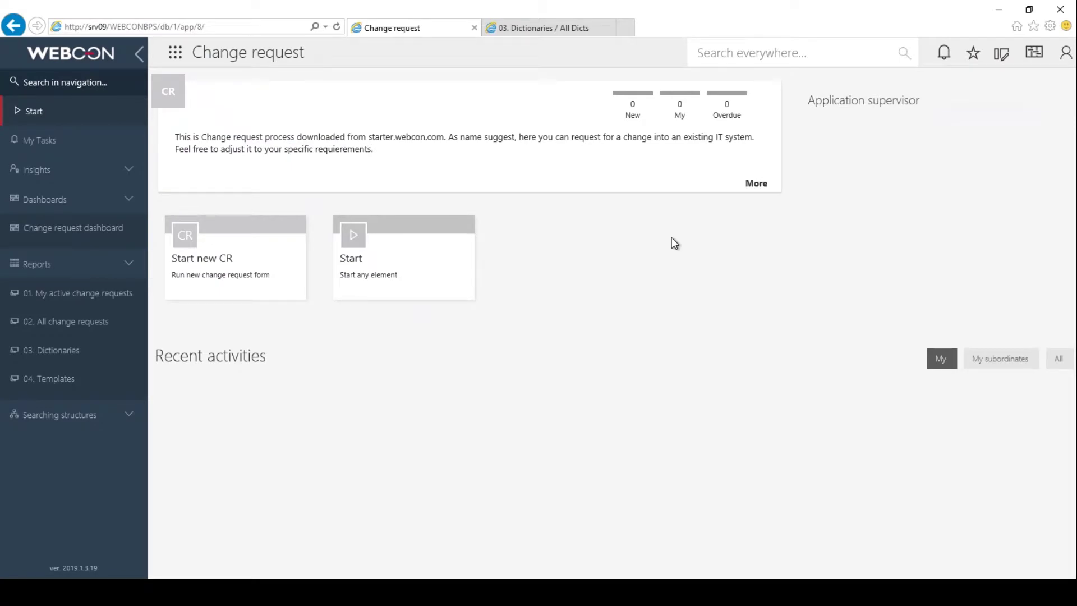
Browse the Change request dashboard, 03. Dictionaries and 04. Templates reports, then start a new CR
{"action": "left_click", "coordinate": [45, 231]}
{"action": "left_click", "coordinate": [72, 351]}
{"action": "left_click", "coordinate": [55, 379]}
{"action": "left_click", "coordinate": [44, 116]}
{"action": "left_click", "coordinate": [227, 259]}
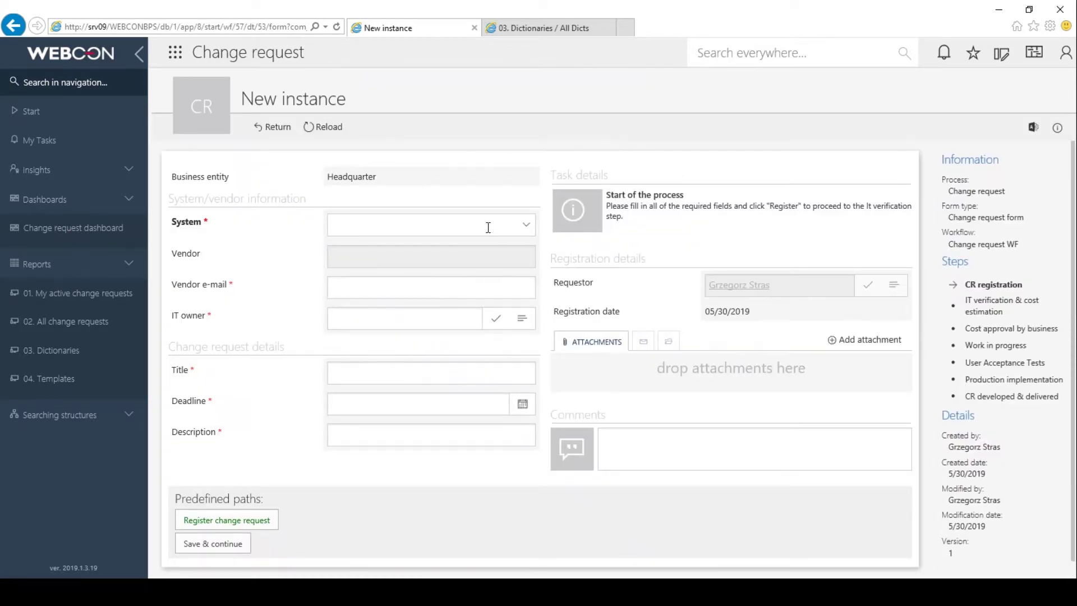
Choose WEBCON BPS as the System and register the change request
{"action": "left_click", "coordinate": [523, 230]}
{"action": "left_click", "coordinate": [391, 395]}
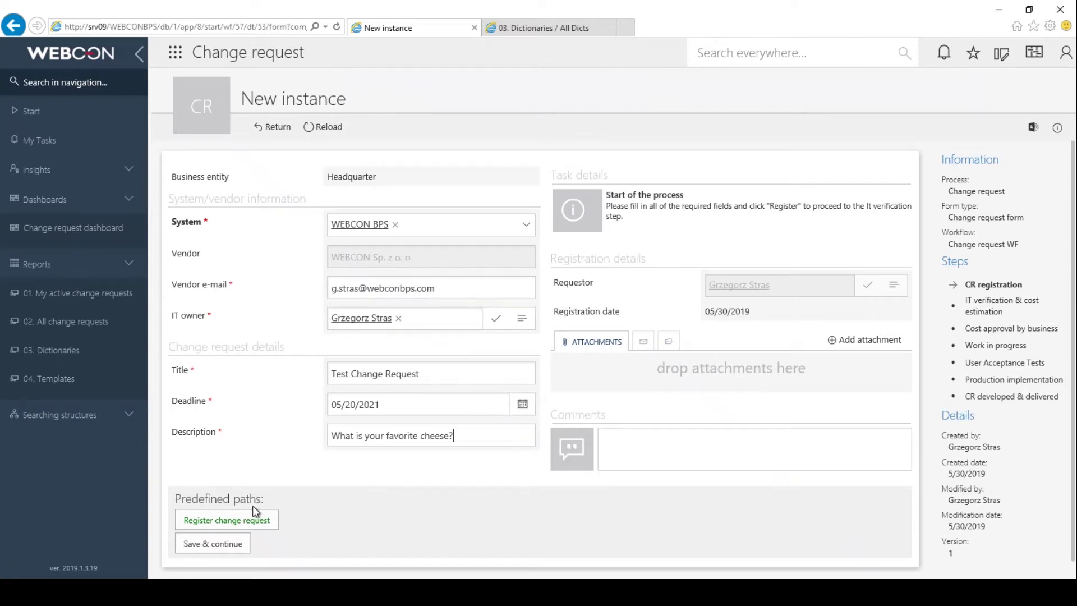
{"action": "left_click", "coordinate": [246, 519]}
Open CR/2019/05/00002 and add an Analysis cost row: 2 man-days at a 500 daily rate
{"action": "left_click", "coordinate": [961, 96]}
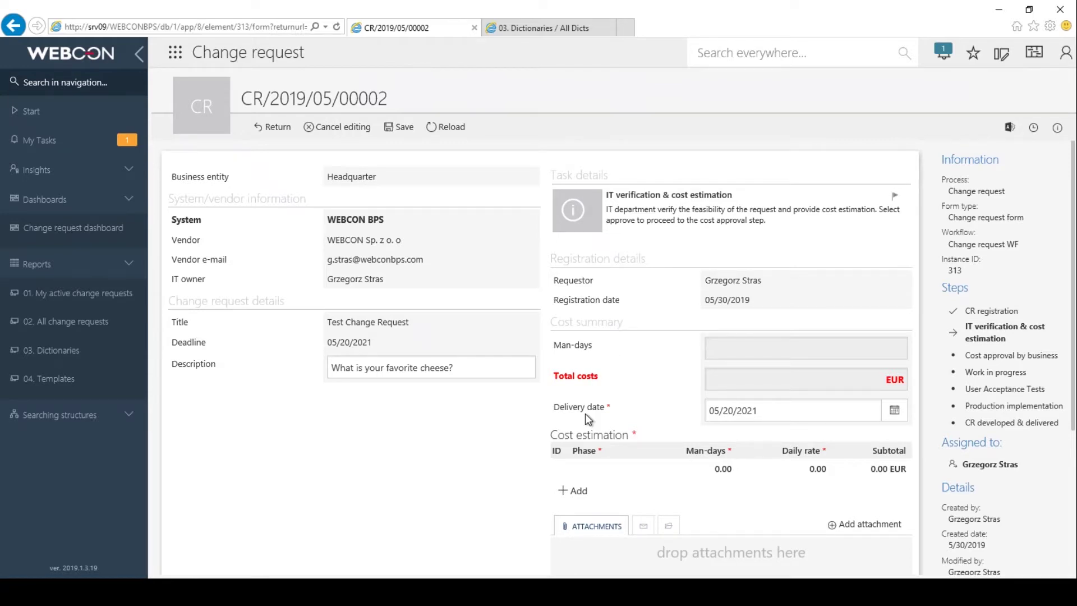
{"action": "scroll", "coordinate": [585, 416], "scroll_direction": "down", "scroll_amount": 1}
{"action": "left_click", "coordinate": [578, 415]}
{"action": "left_click", "coordinate": [608, 396]}
{"action": "type", "text": "Analysis"}
{"action": "left_click", "coordinate": [699, 399]}
{"action": "type", "text": "2"}
{"action": "key", "text": "Tab"}
{"action": "type", "text": "500"}
{"action": "left_click", "coordinate": [464, 438]}
Add an Implementing cost row: 10 man-days at a 1000 daily rate
{"action": "left_click", "coordinate": [573, 440]}
{"action": "type", "text": "Implementing"}
{"action": "key", "text": "Tab"}
{"action": "type", "text": "10"}
{"action": "key", "text": "Tab"}
{"action": "type", "text": "1000"}
{"action": "left_click", "coordinate": [391, 438]}
{"action": "scroll", "coordinate": [586, 498], "scroll_direction": "down", "scroll_amount": 2}
{"action": "scroll", "coordinate": [494, 454], "scroll_direction": "down", "scroll_amount": 2}
Approve the cost estimate, reopen CR/2019/05/00002 and generate its CR document
{"action": "left_click", "coordinate": [199, 509]}
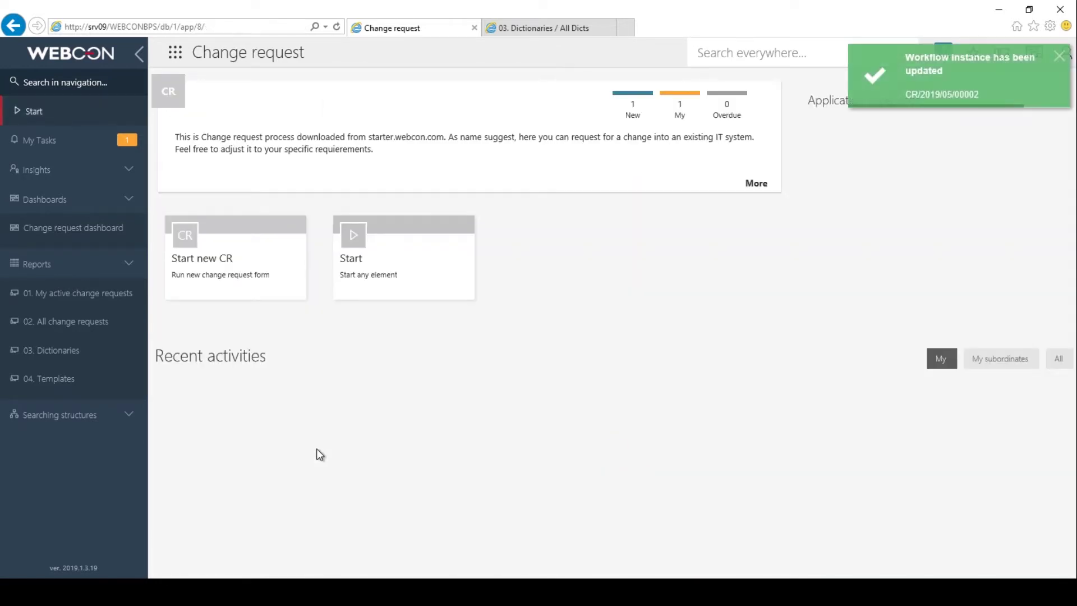
{"action": "left_click", "coordinate": [957, 94]}
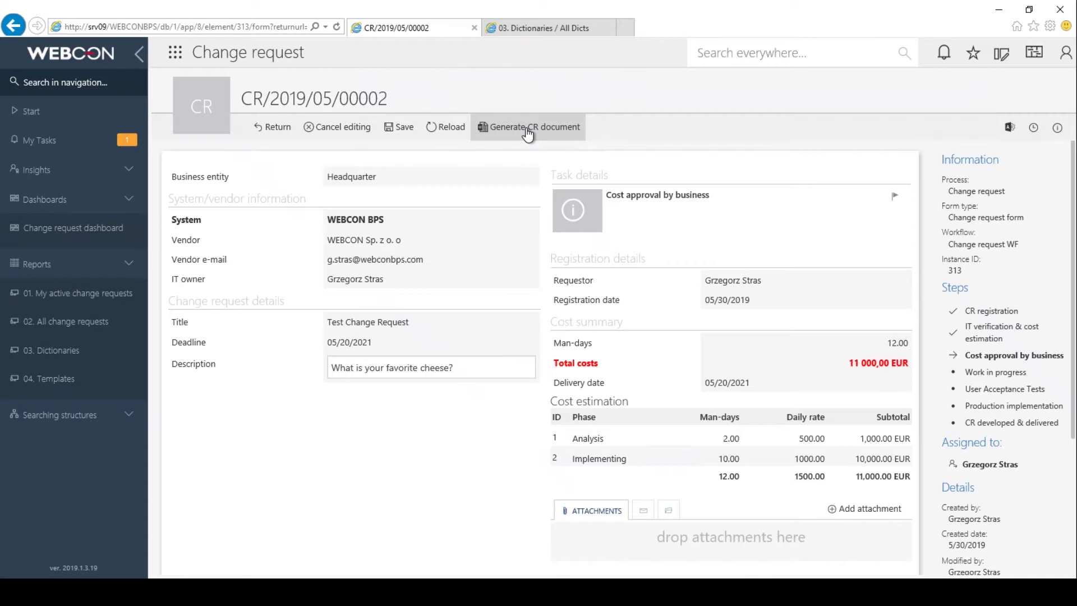
{"action": "left_click", "coordinate": [507, 135]}
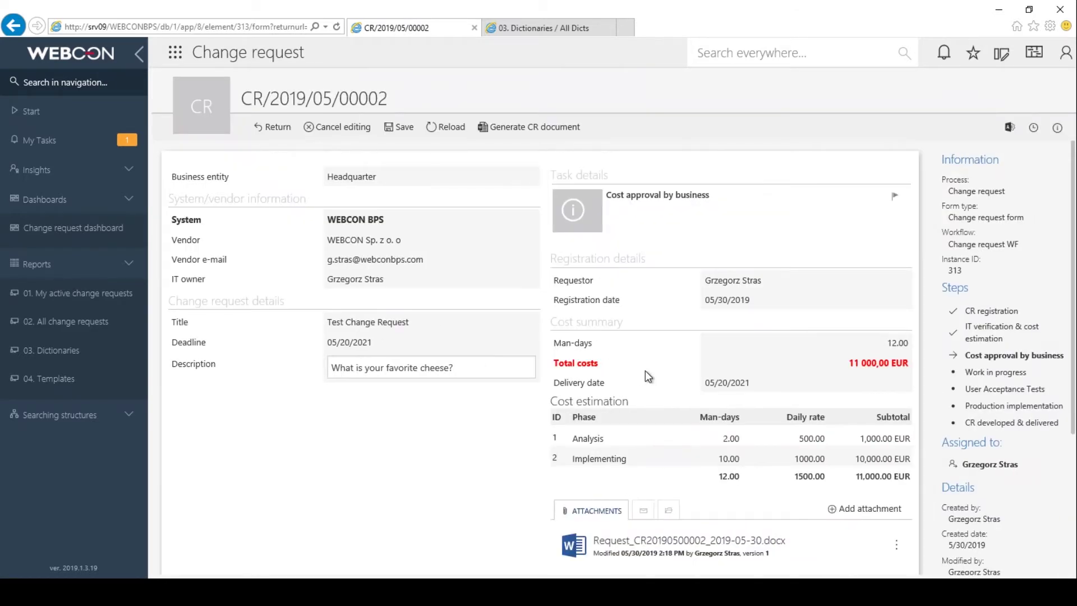
{"action": "scroll", "coordinate": [645, 371], "scroll_direction": "down", "scroll_amount": 3}
Convert the CR document attachment to PDF, then approve the costs
{"action": "left_click", "coordinate": [897, 399]}
{"action": "left_click", "coordinate": [780, 536]}
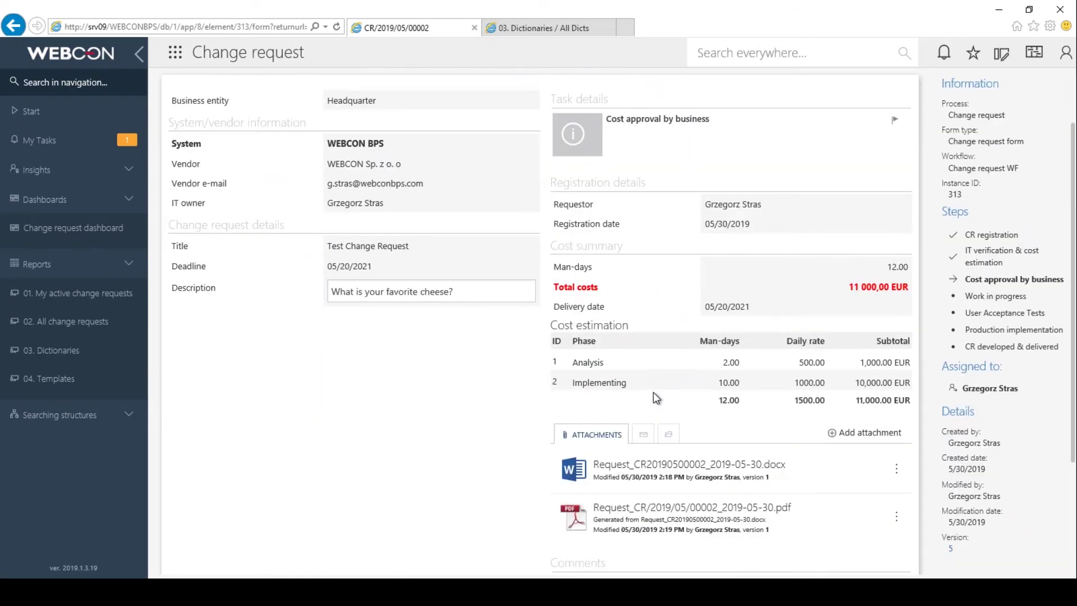
{"action": "scroll", "coordinate": [684, 382], "scroll_direction": "down", "scroll_amount": 3}
{"action": "scroll", "coordinate": [612, 337], "scroll_direction": "up", "scroll_amount": 2}
{"action": "scroll", "coordinate": [611, 337], "scroll_direction": "down", "scroll_amount": 2}
{"action": "left_click", "coordinate": [221, 512]}
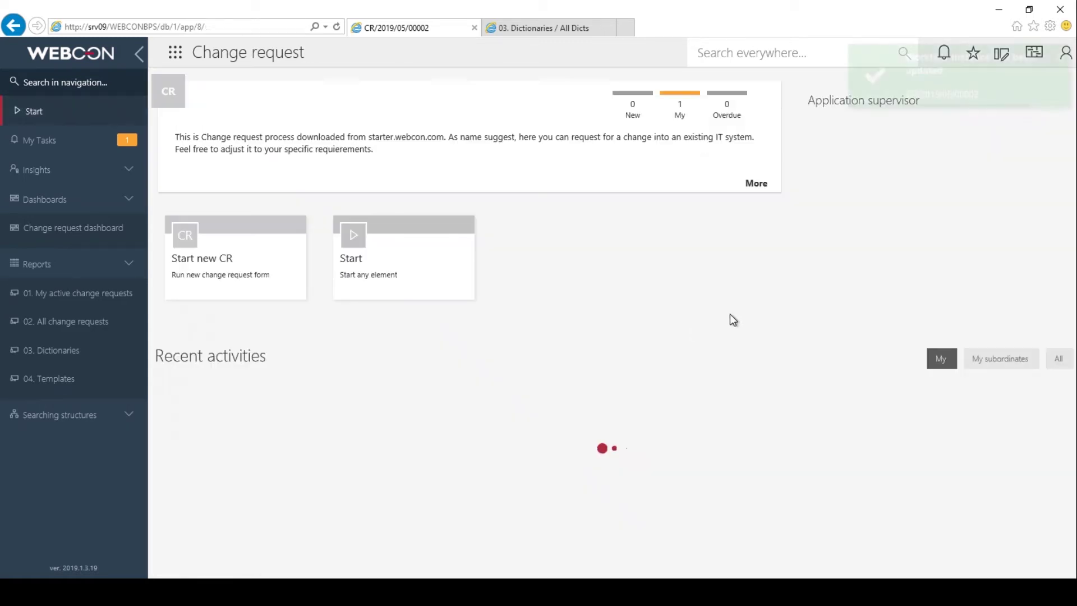
Reopen CR/2019/05/00002 and preview its workflow at the Work in progress step
{"action": "left_click", "coordinate": [926, 95]}
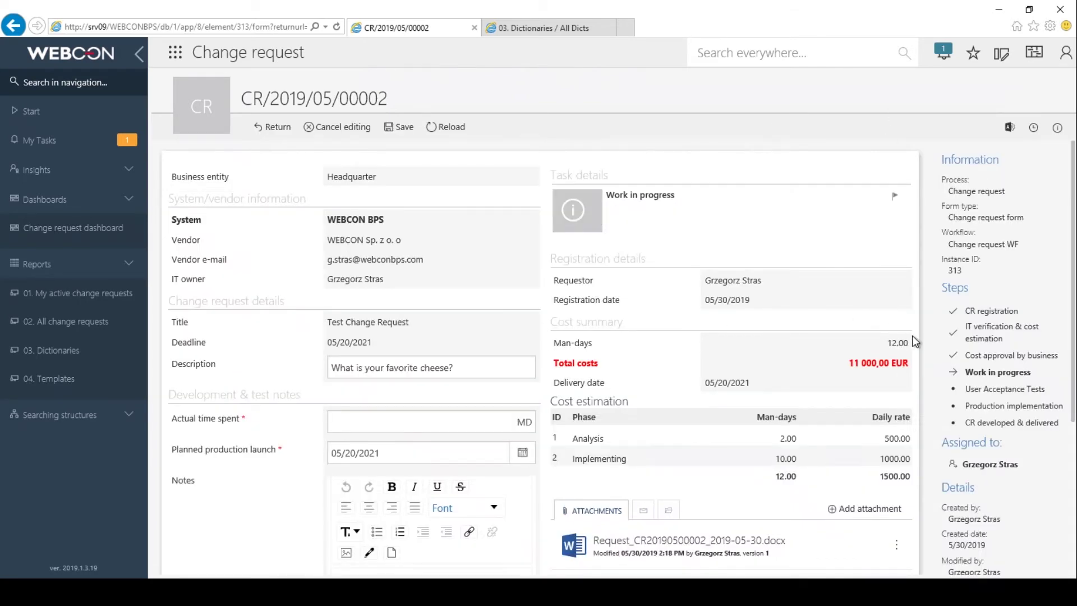
{"action": "left_click", "coordinate": [995, 372]}
{"action": "left_click", "coordinate": [732, 133]}
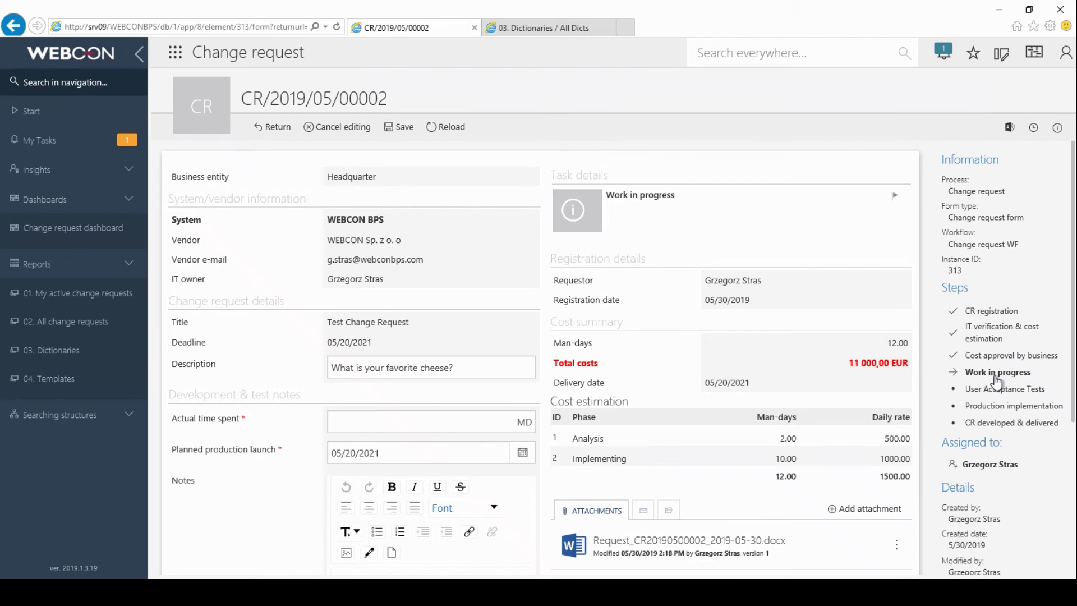